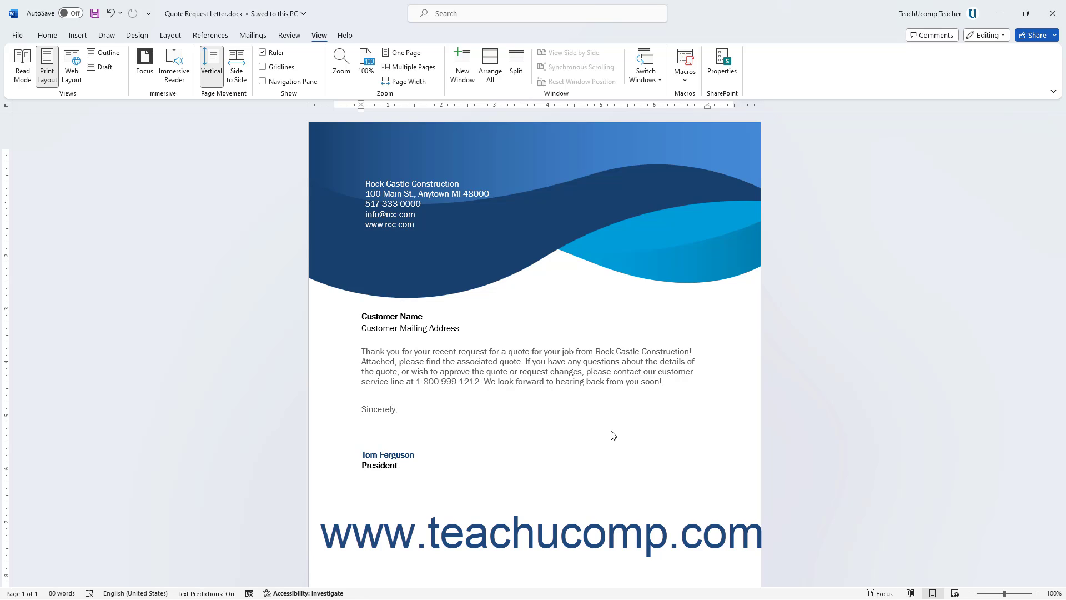
Search for %appdata%\Microsoft\Templates to open that Templates folder in File Explorer
{"action": "mouse_move", "coordinate": [443, 593]}
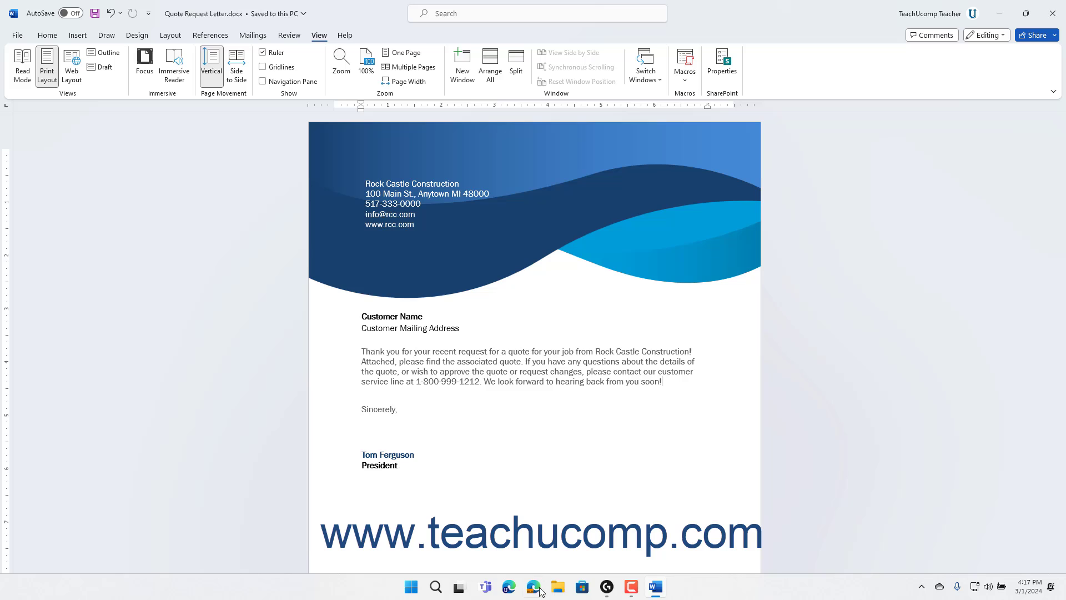
{"action": "left_click", "coordinate": [440, 588]}
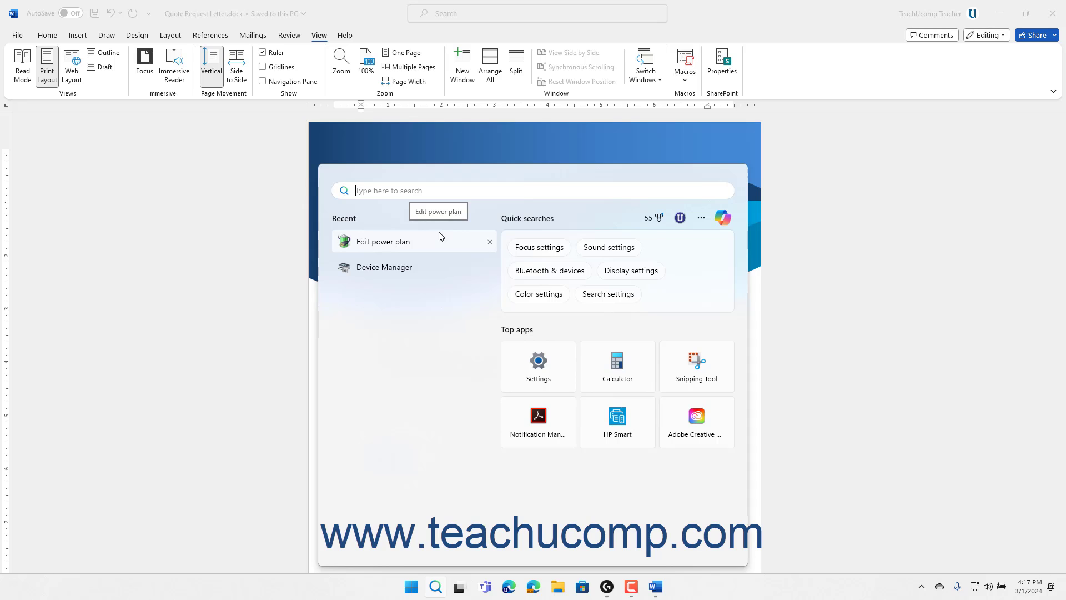
{"action": "type", "text": "%app"}
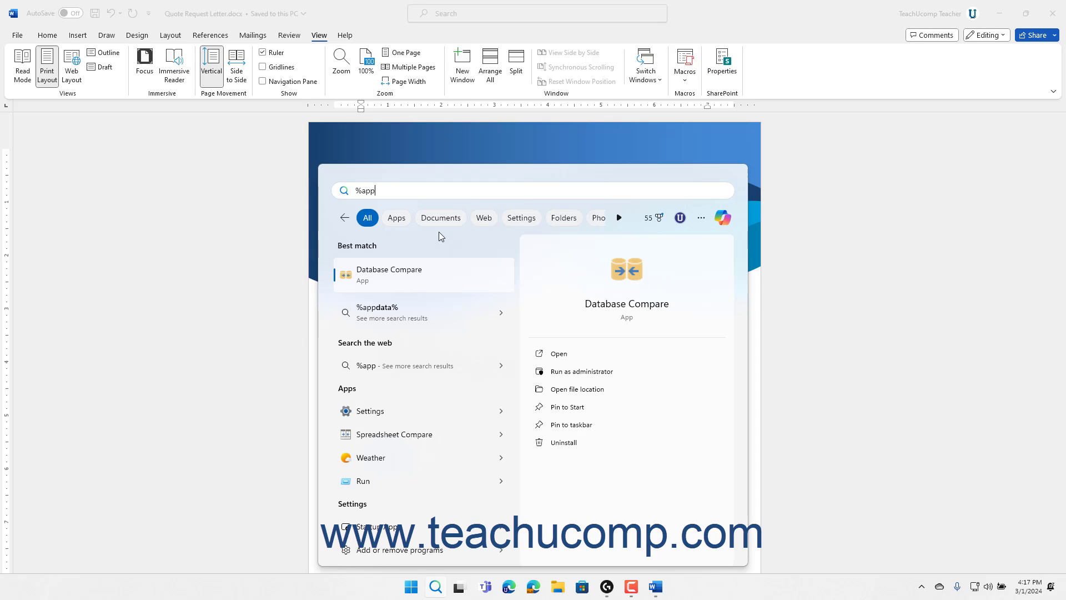
{"action": "type", "text": "data%\\"}
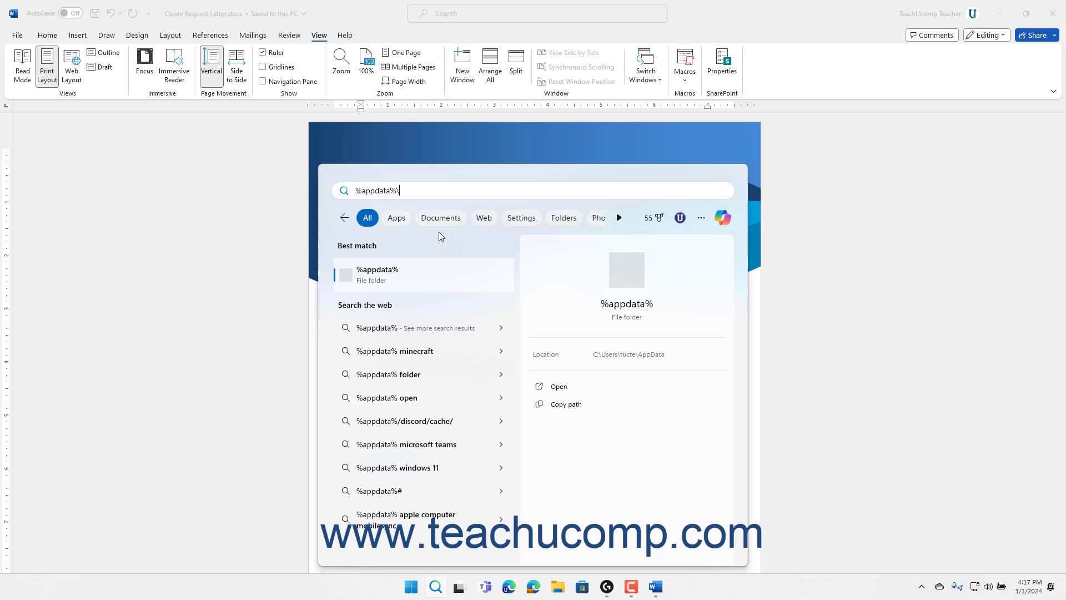
{"action": "type", "text": "Micro"}
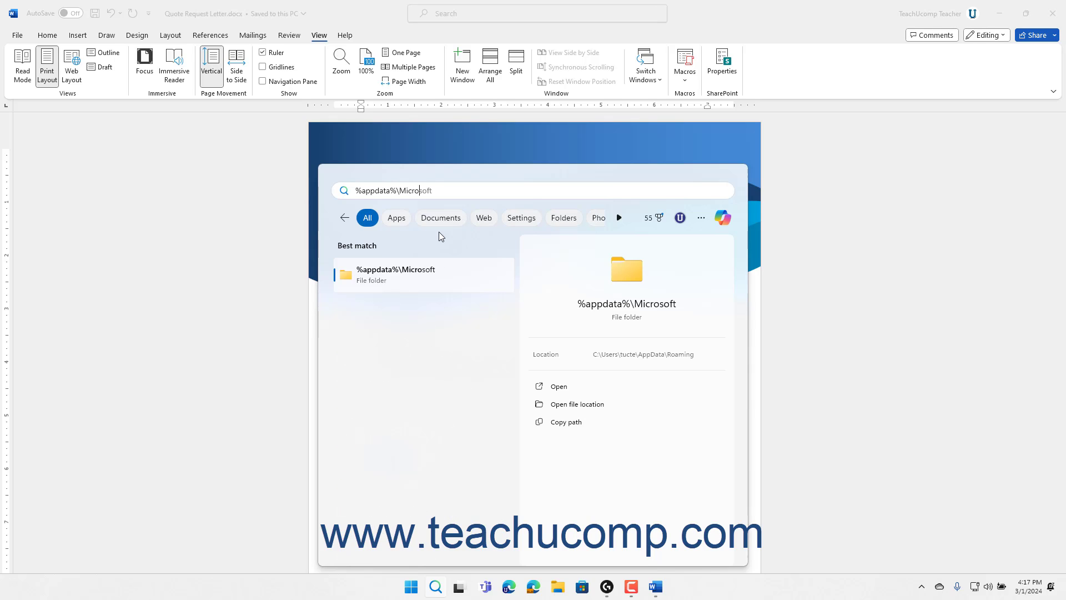
{"action": "type", "text": "soft\\Templates"}
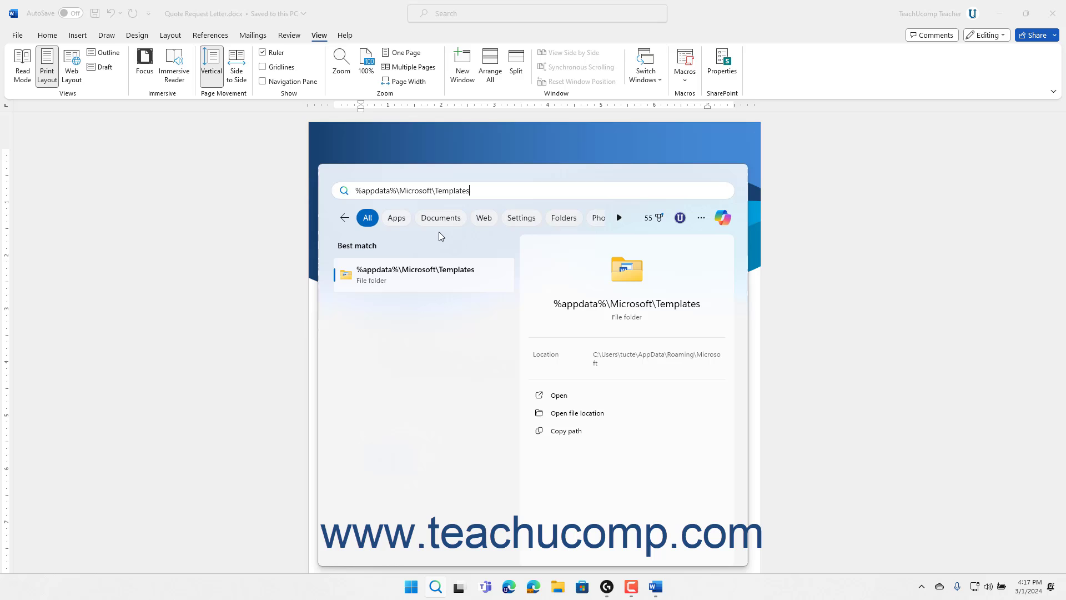
{"action": "key", "text": "Return"}
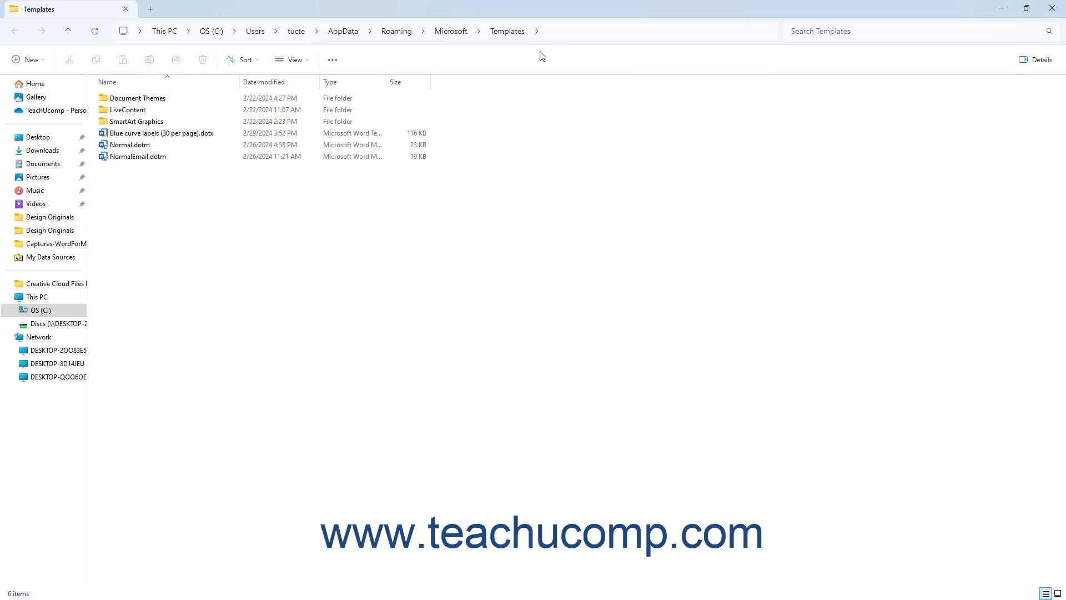
Copy the Templates folder's full path from the address bar and close File Explorer
{"action": "left_click", "coordinate": [563, 34]}
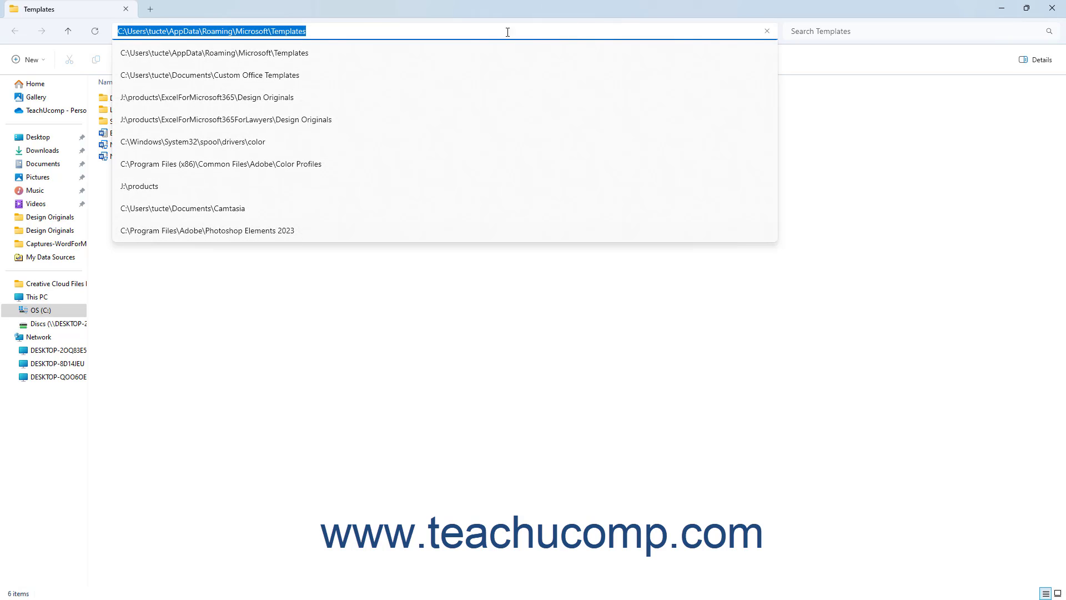
{"action": "right_click", "coordinate": [298, 31]}
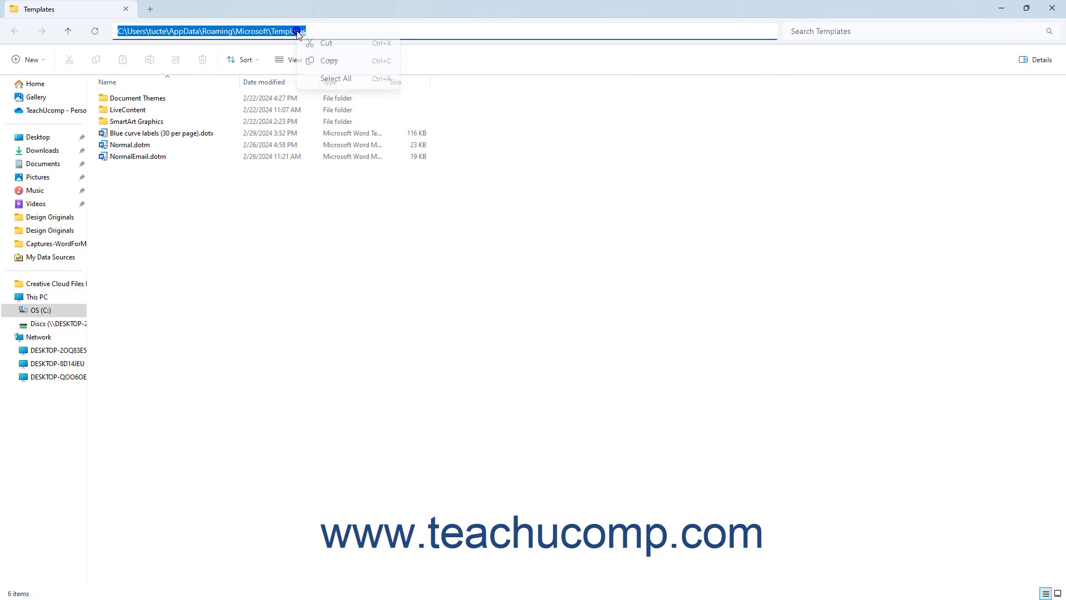
{"action": "left_click", "coordinate": [325, 62]}
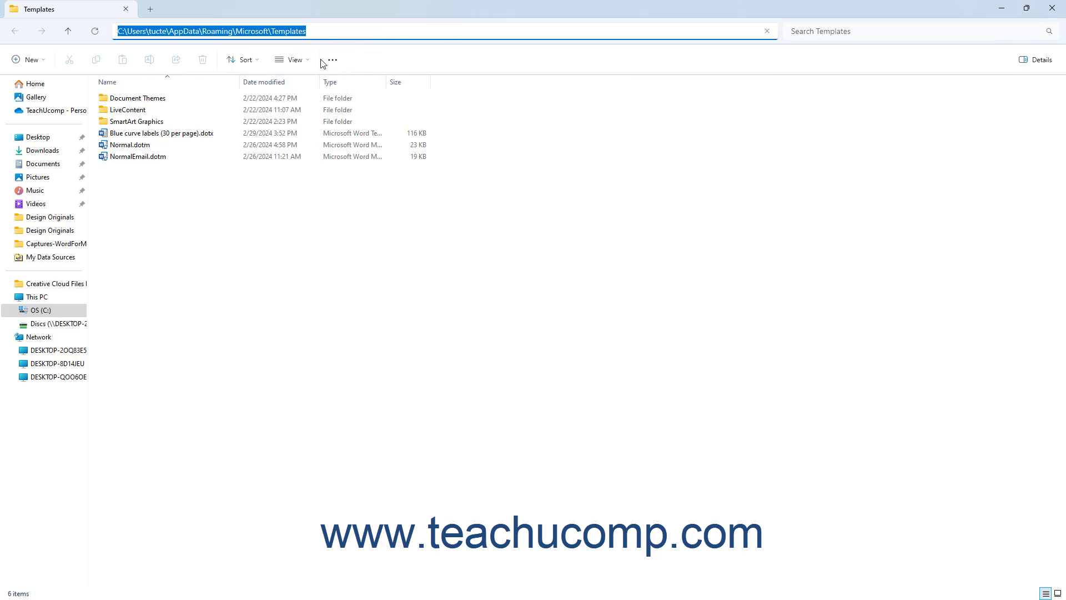
{"action": "left_click", "coordinate": [1052, 8]}
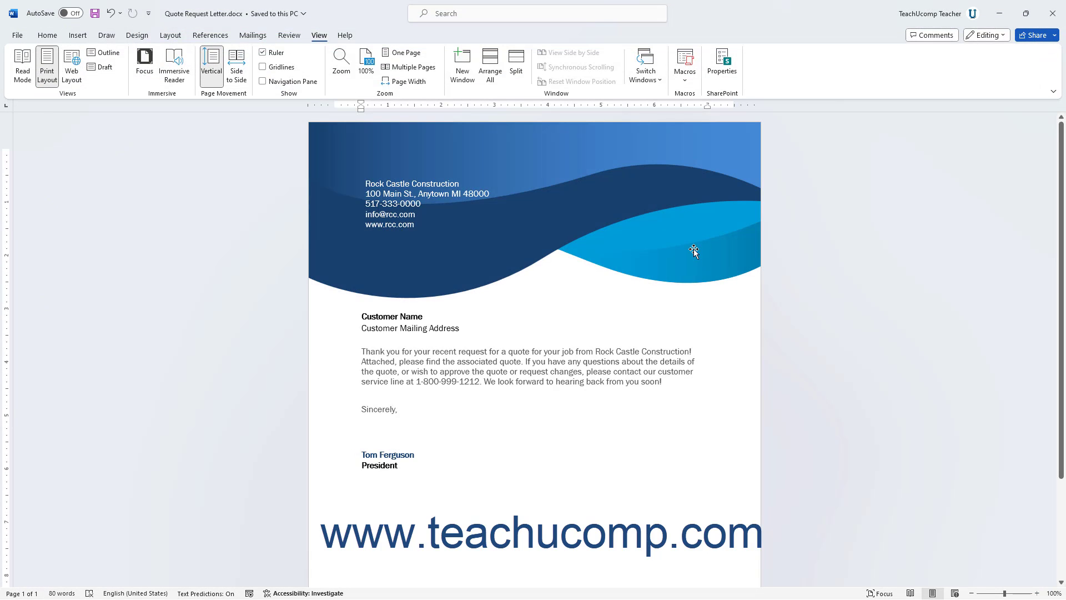
Open Word Options from the File backstage, landing on the General page
{"action": "left_click", "coordinate": [25, 39]}
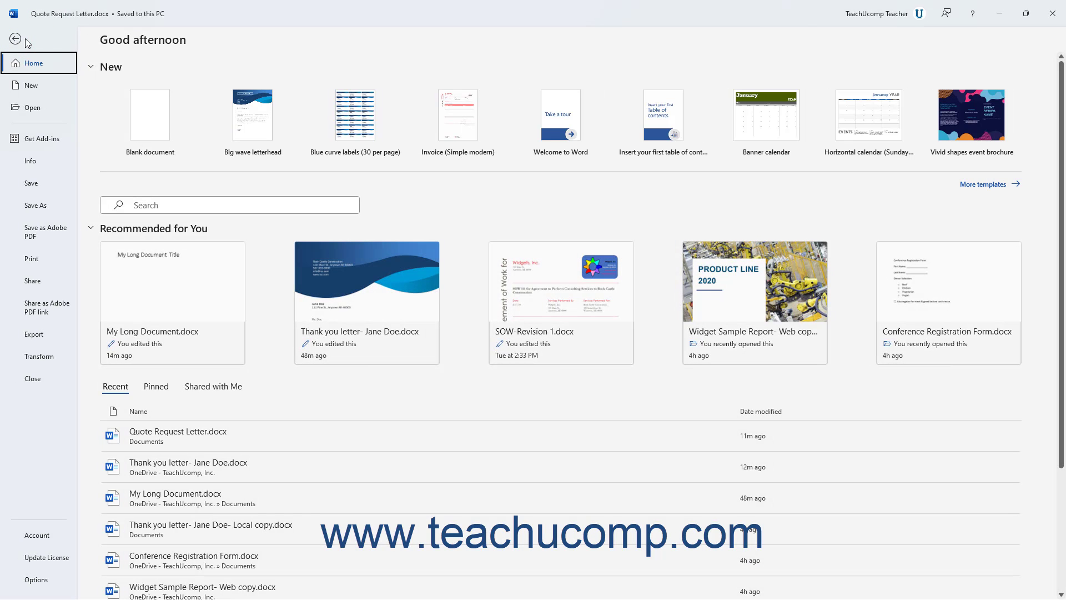
{"action": "left_click", "coordinate": [36, 580]}
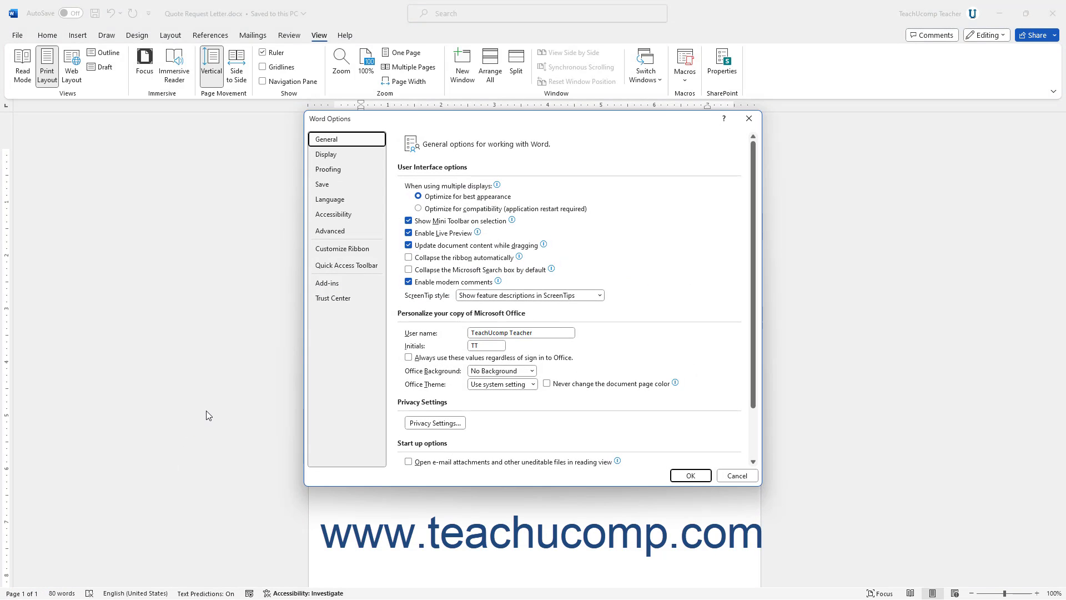
Paste the Templates path as the default personal templates location on the Save page, then cancel
{"action": "left_click", "coordinate": [333, 186]}
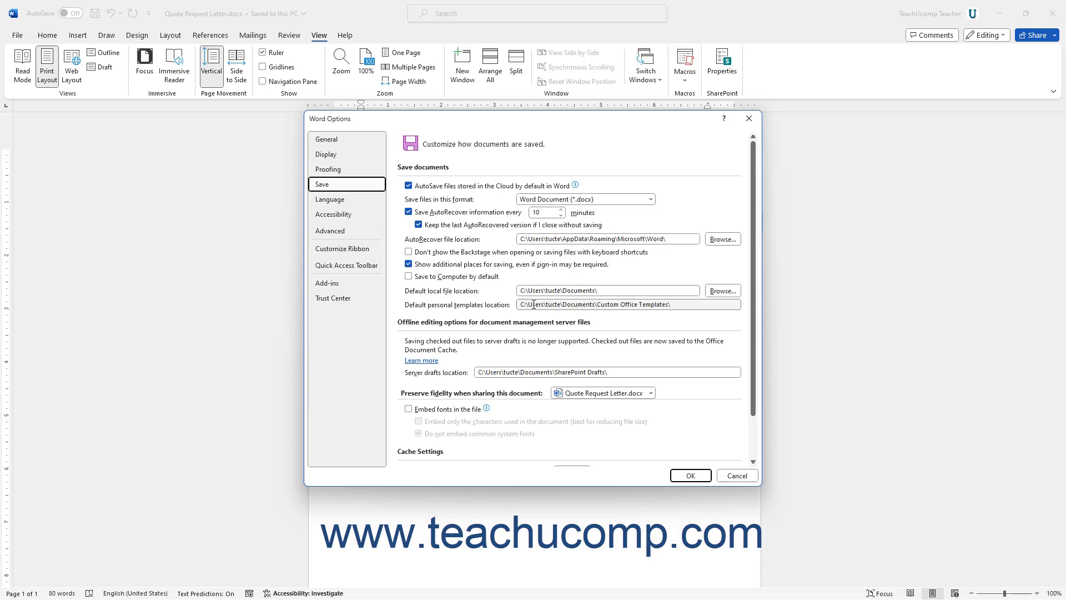
{"action": "right_click", "coordinate": [533, 305]}
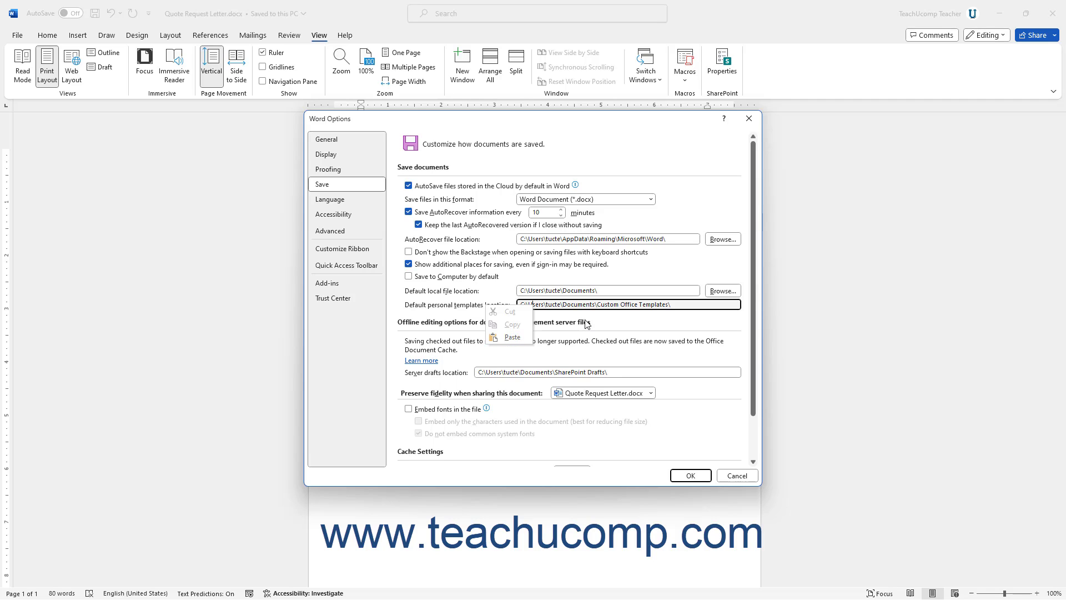
{"action": "key", "text": "Escape"}
{"action": "left_click", "coordinate": [697, 303]}
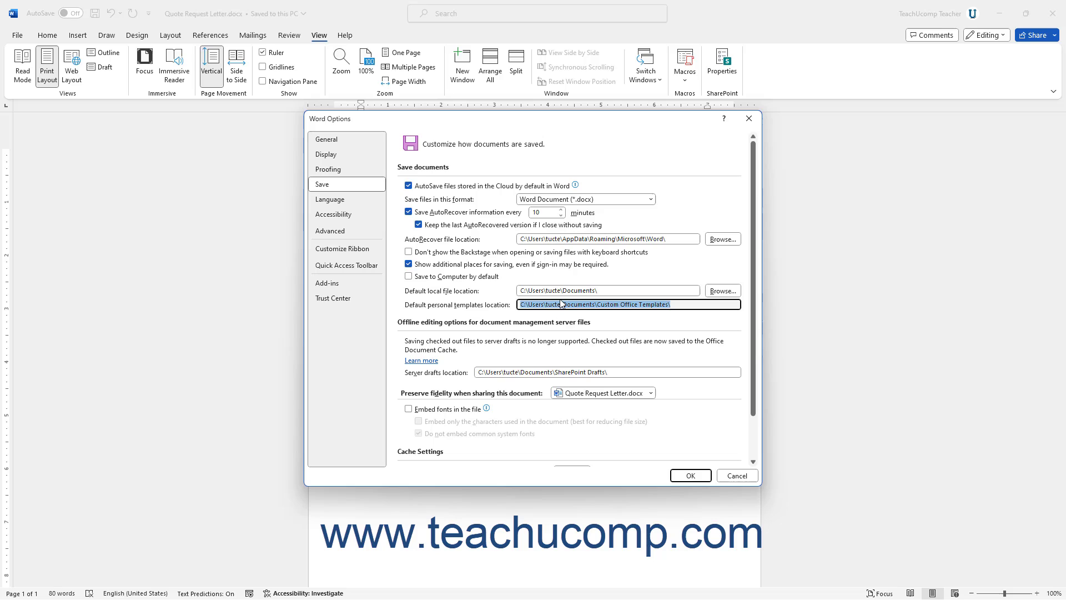
{"action": "right_click", "coordinate": [510, 303]}
{"action": "left_click", "coordinate": [535, 336]}
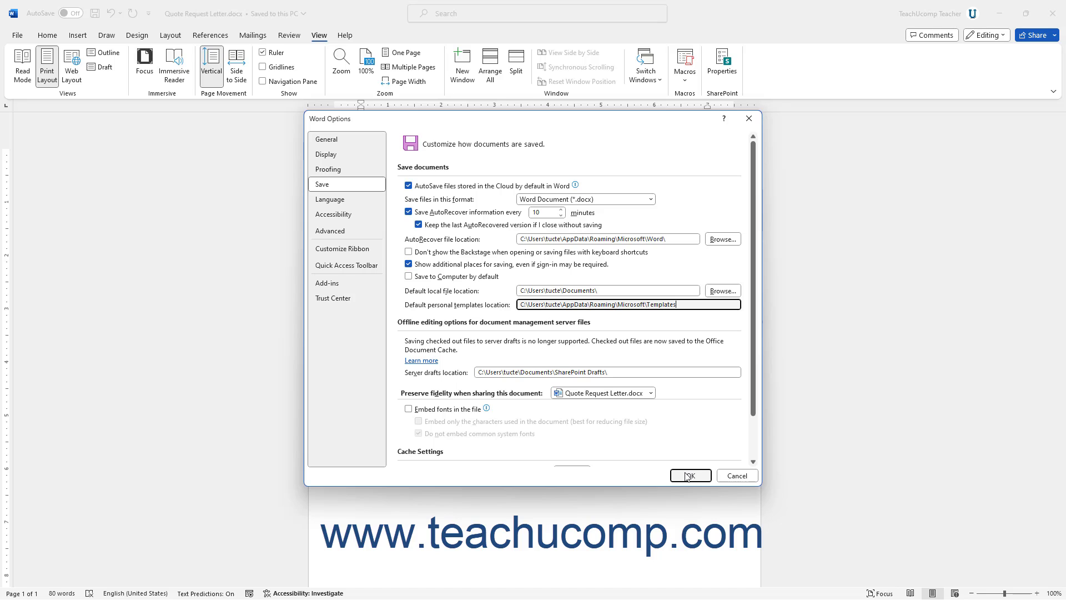
{"action": "left_click", "coordinate": [737, 475]}
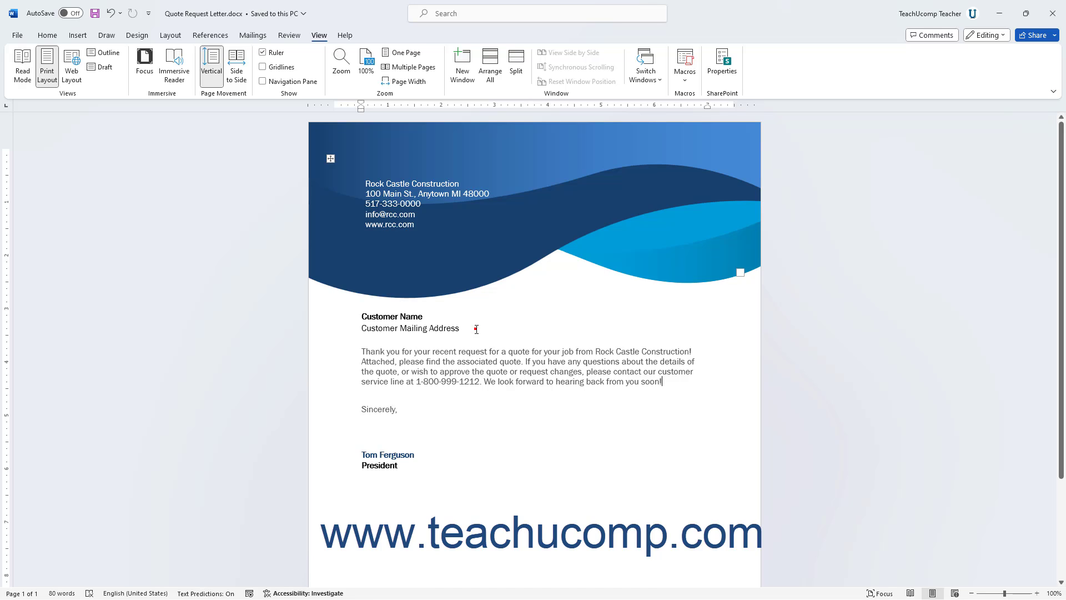
Select and deselect the customer name and address placeholders, then go to the File Home page
{"action": "left_click_drag", "start_coordinate": [476, 331], "coordinate": [367, 317]}
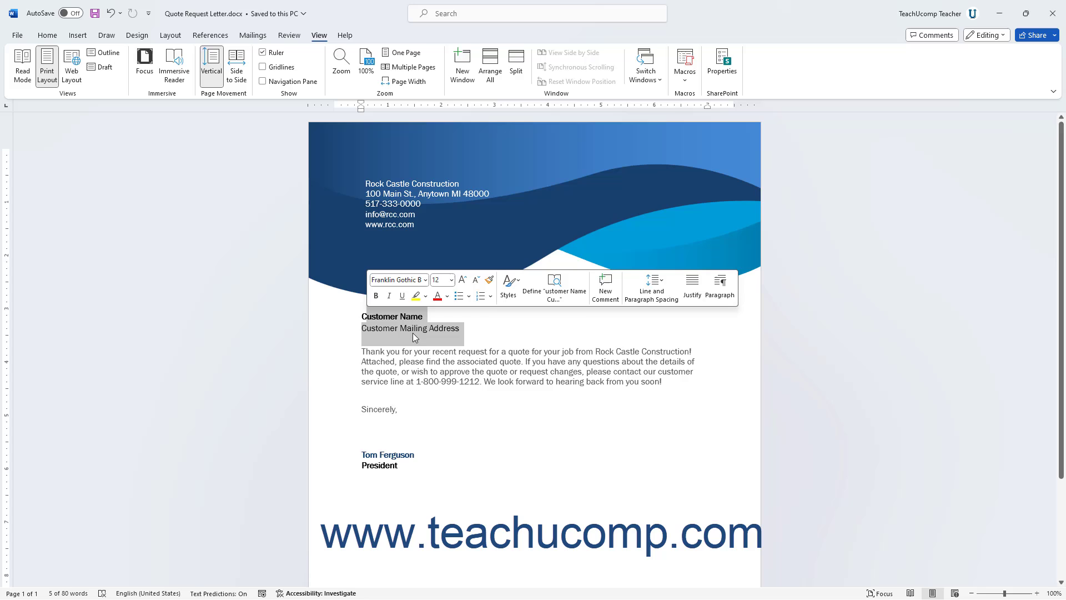
{"action": "left_click", "coordinate": [501, 334]}
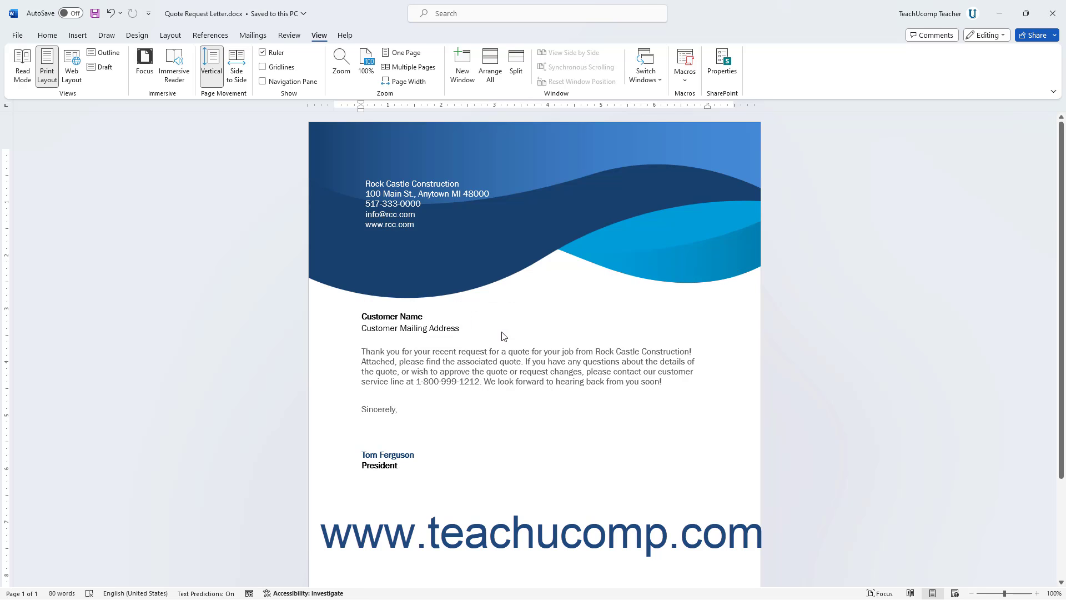
{"action": "left_click", "coordinate": [22, 38]}
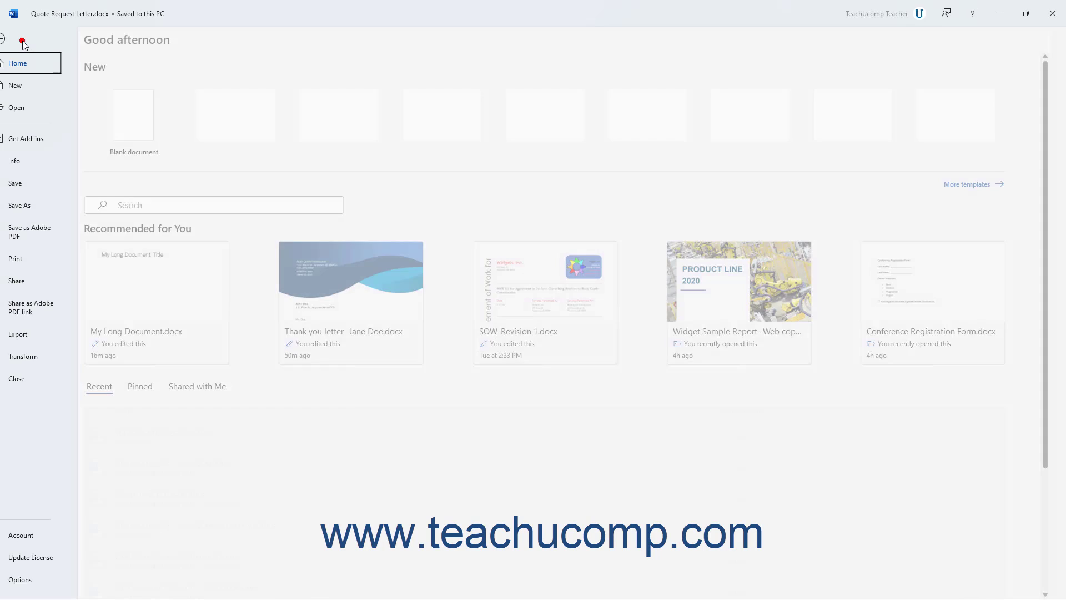
Open the Save As dialog on This PC, showing the Documents folder
{"action": "left_click", "coordinate": [35, 205]}
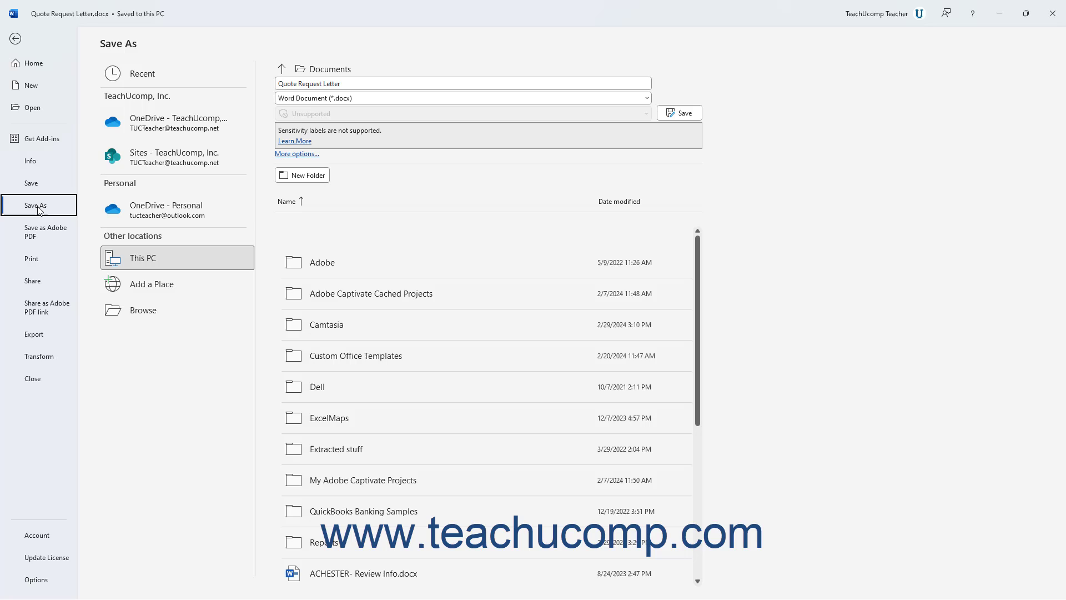
{"action": "left_click", "coordinate": [122, 261]}
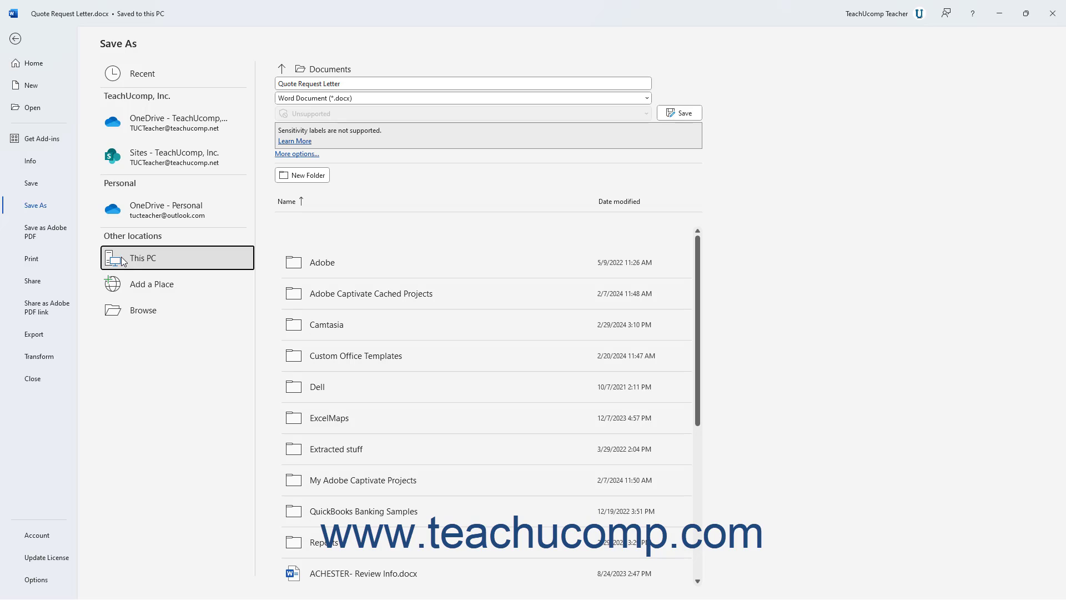
{"action": "left_click", "coordinate": [146, 309]}
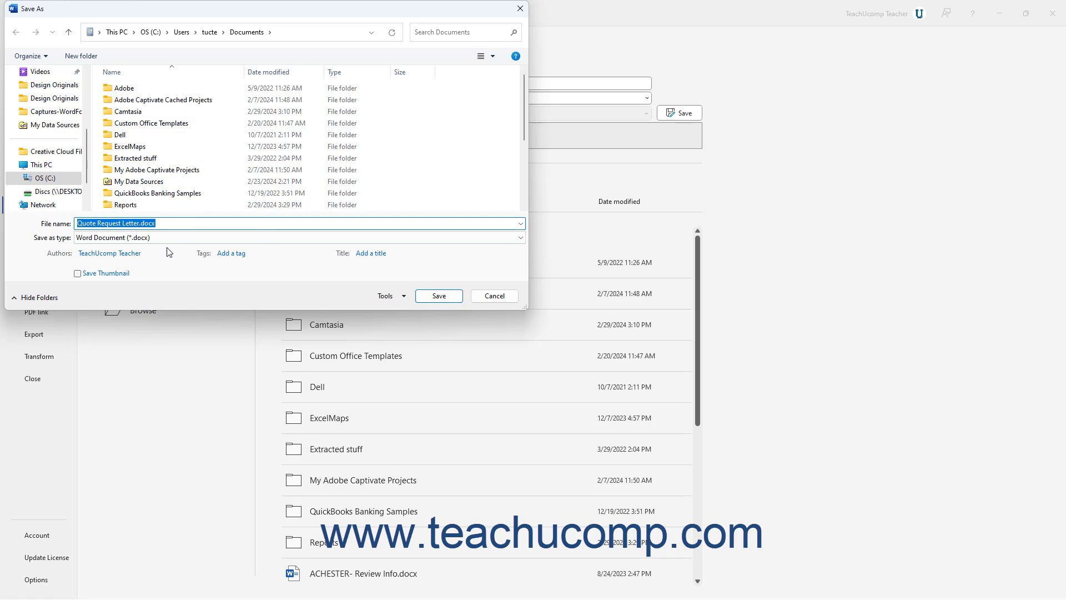
Save as 'Quote Request Letter Template' with type Word Template (*.dotx)
{"action": "left_click", "coordinate": [140, 222]}
{"action": "type", "text": "Template"}
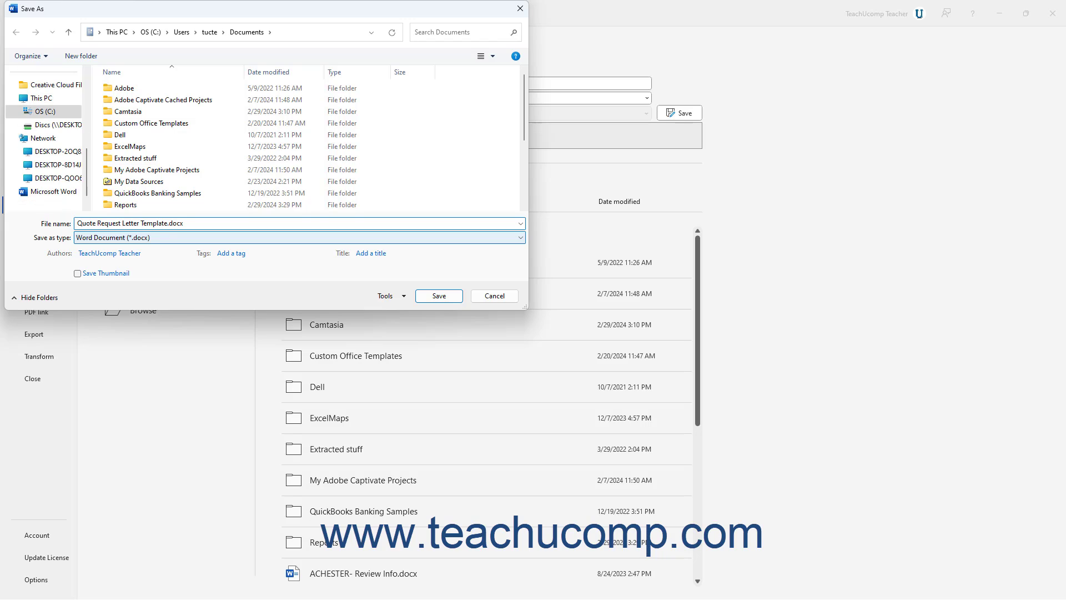
{"action": "left_click", "coordinate": [196, 238]}
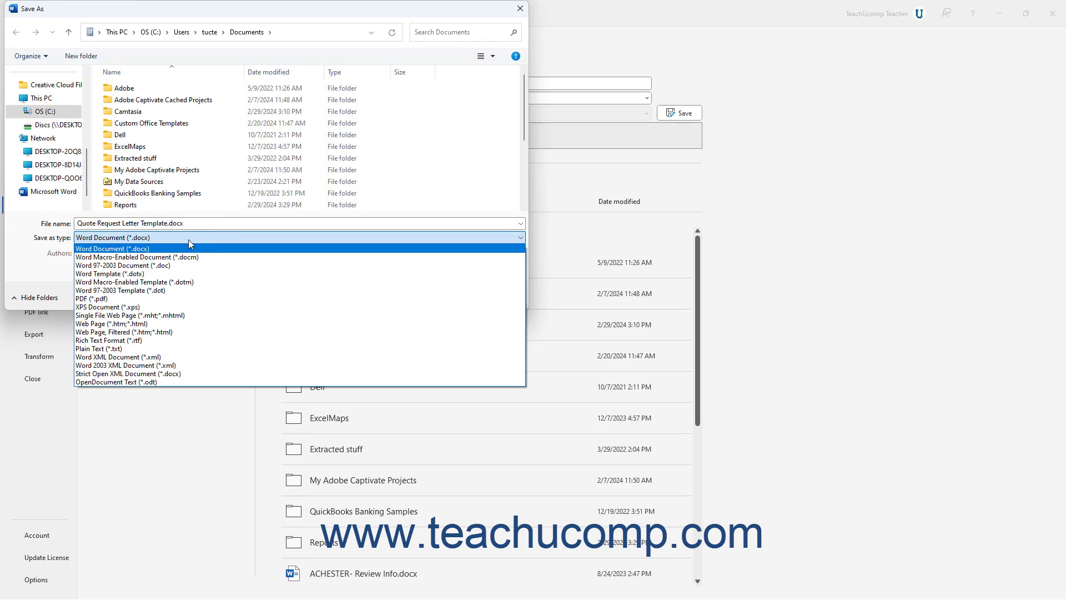
{"action": "left_click", "coordinate": [149, 274]}
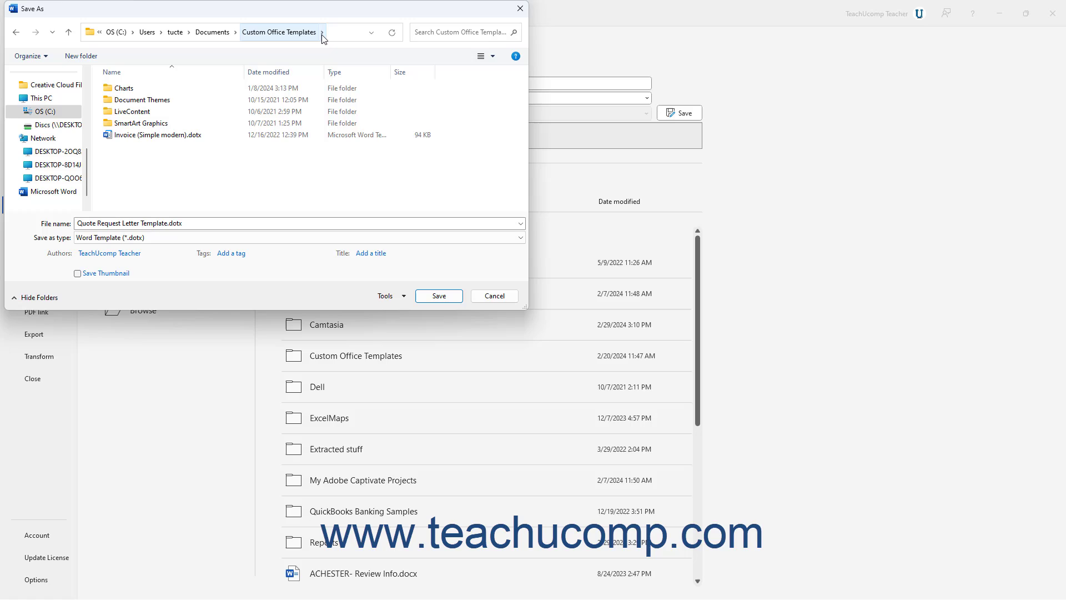
{"action": "left_click", "coordinate": [439, 296]}
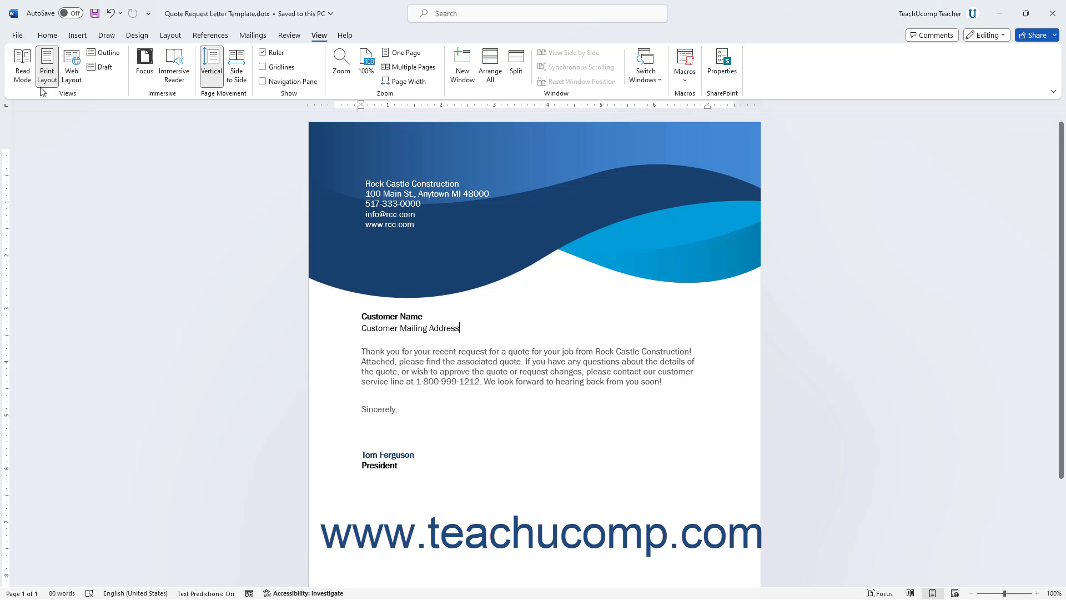
Close Quote Request Letter Template.dotx from the File backstage
{"action": "left_click", "coordinate": [17, 35]}
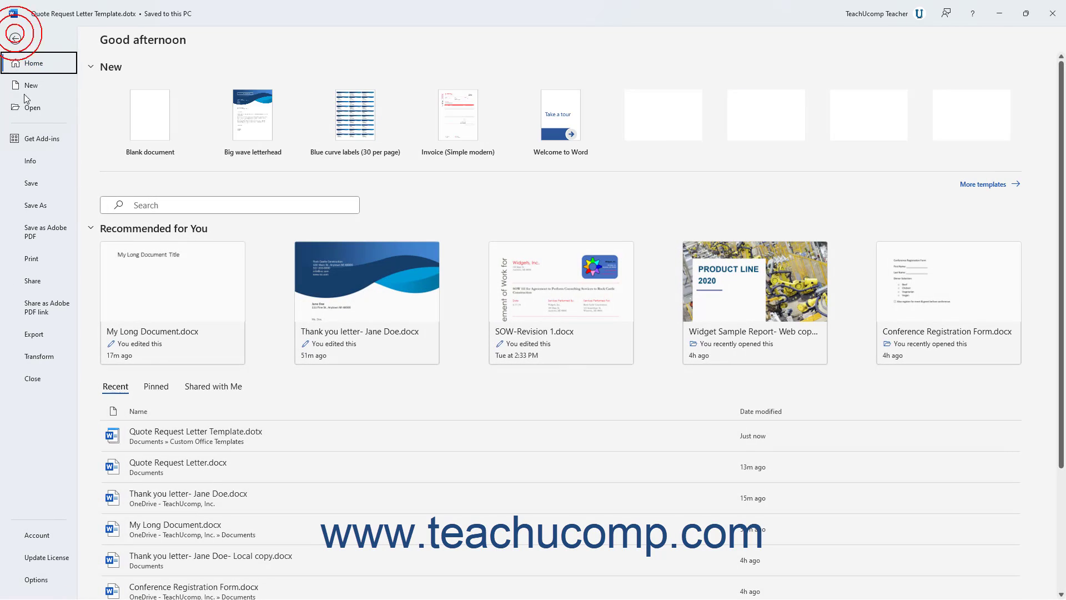
{"action": "left_click", "coordinate": [33, 377]}
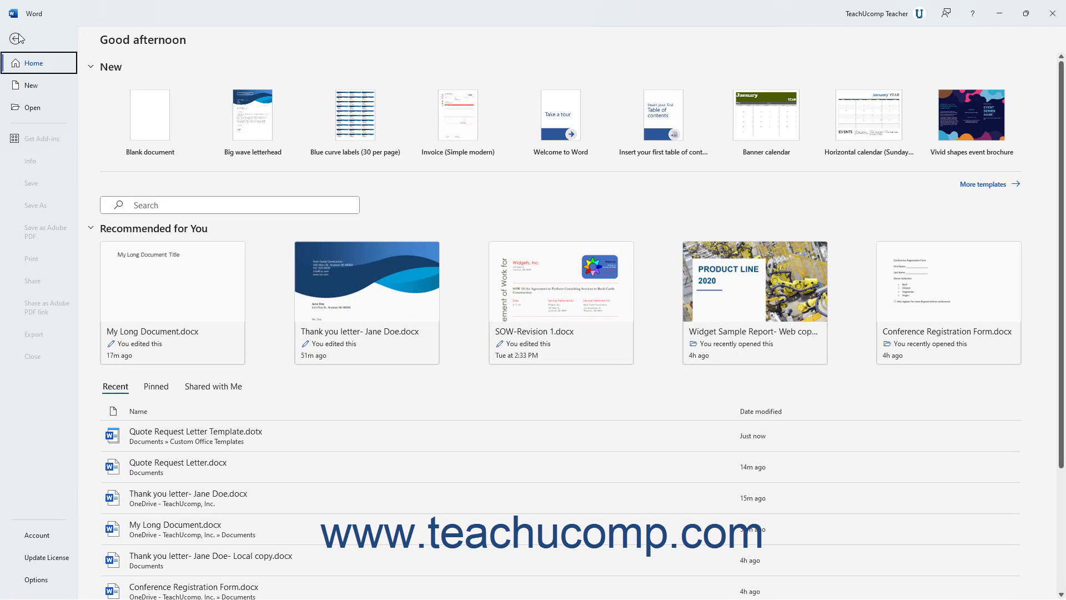
Create a new document from Quote Request Letter Template under New > Personal
{"action": "left_click", "coordinate": [30, 88]}
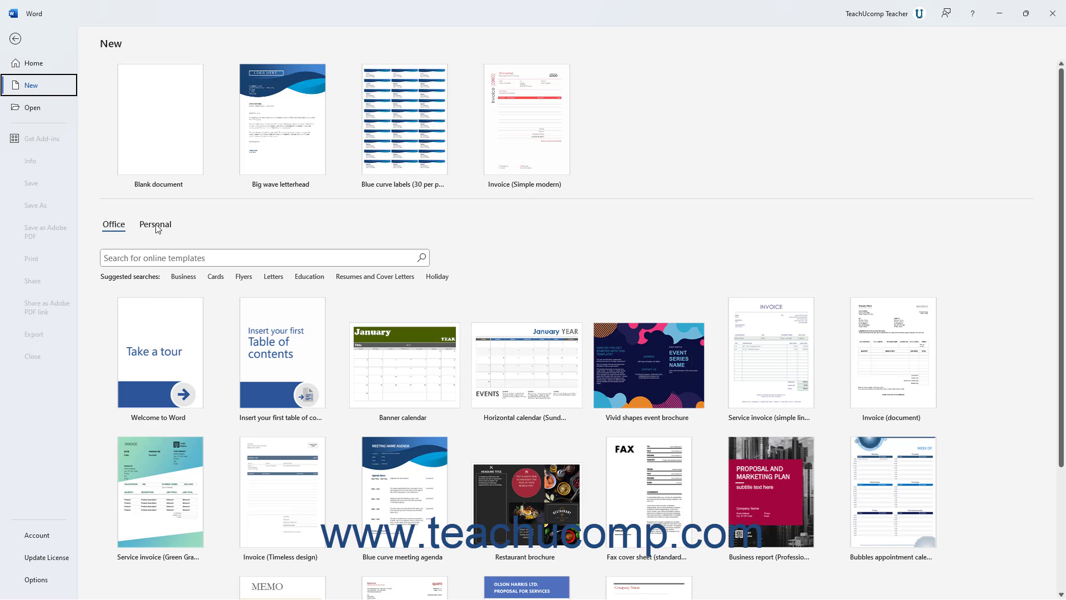
{"action": "left_click", "coordinate": [158, 227]}
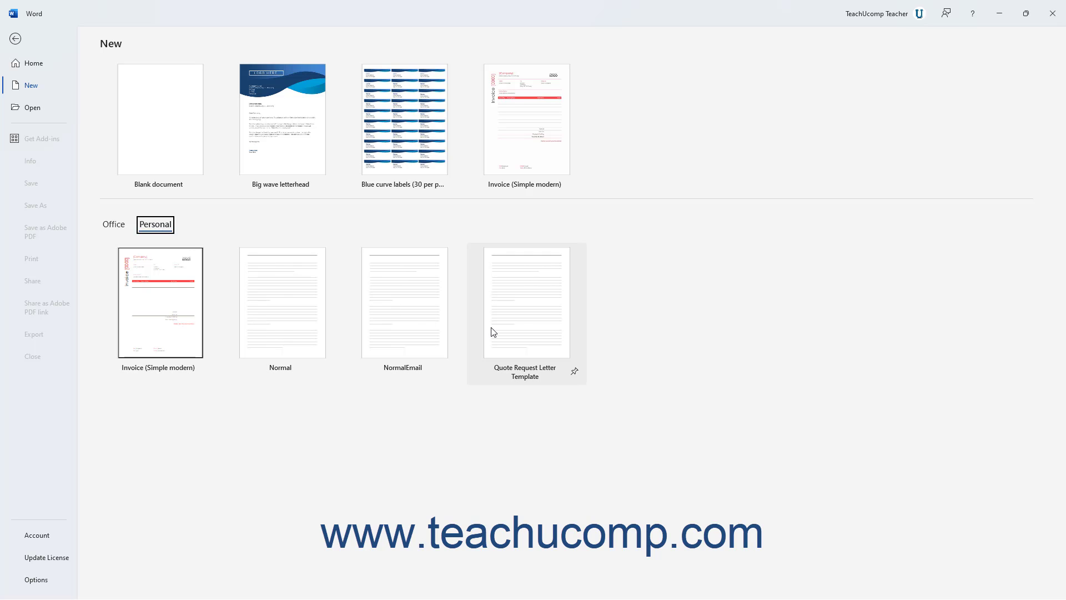
{"action": "left_click", "coordinate": [522, 327]}
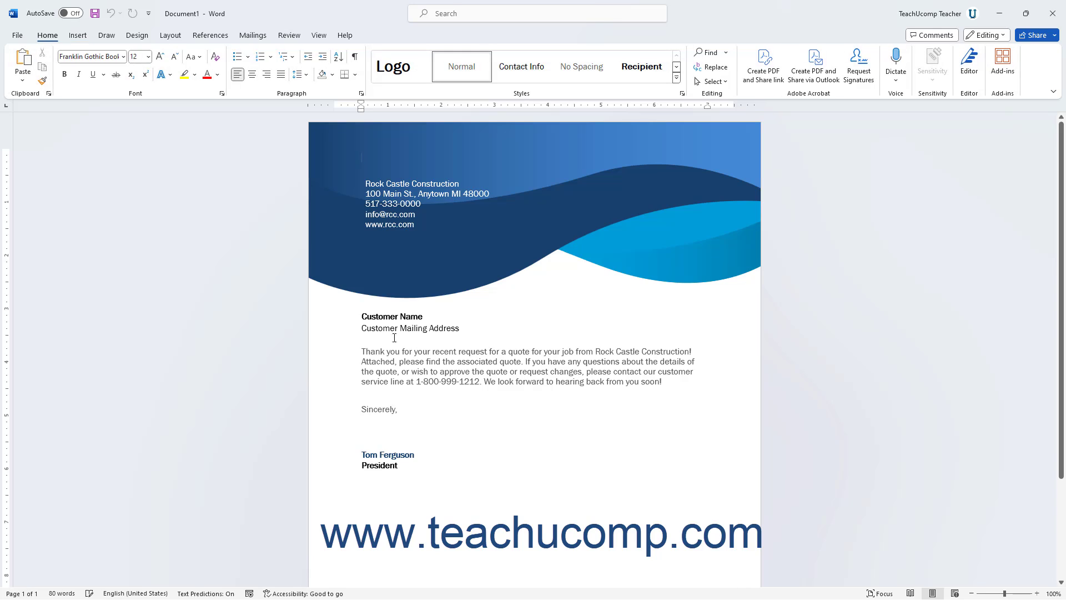
Replace the 'Customer Name' placeholder in Document1 with the customer's name
{"action": "left_click_drag", "start_coordinate": [362, 314], "coordinate": [418, 315]}
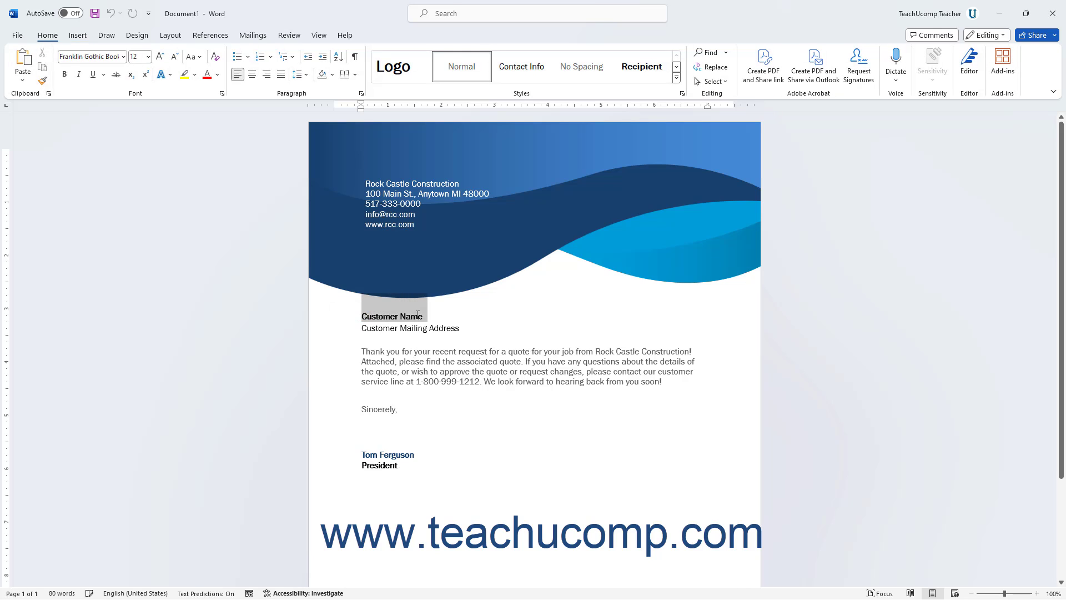
{"action": "type", "text": "Jon Do"}
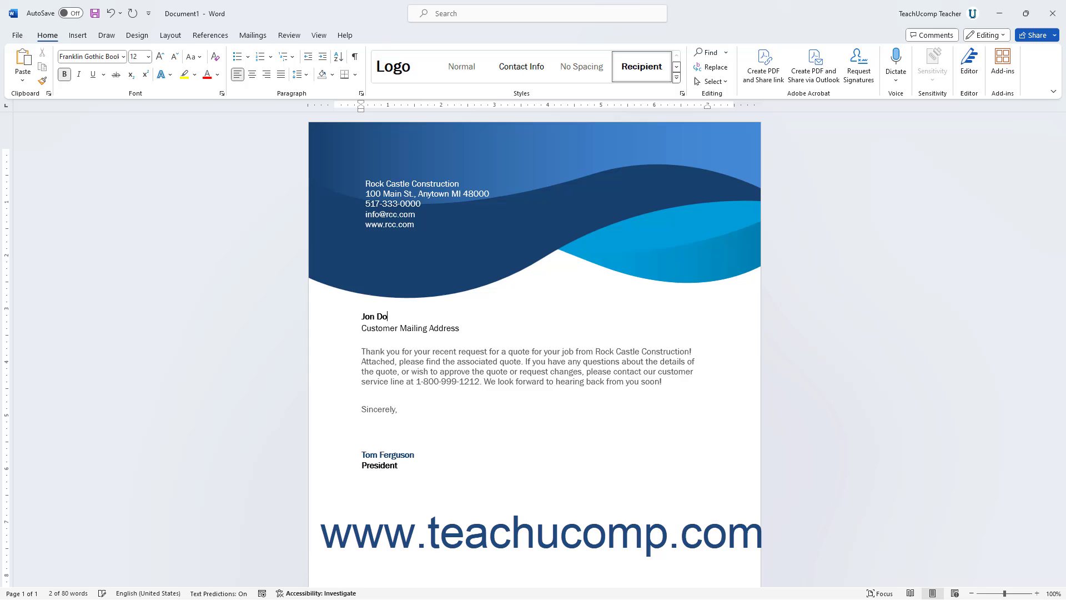